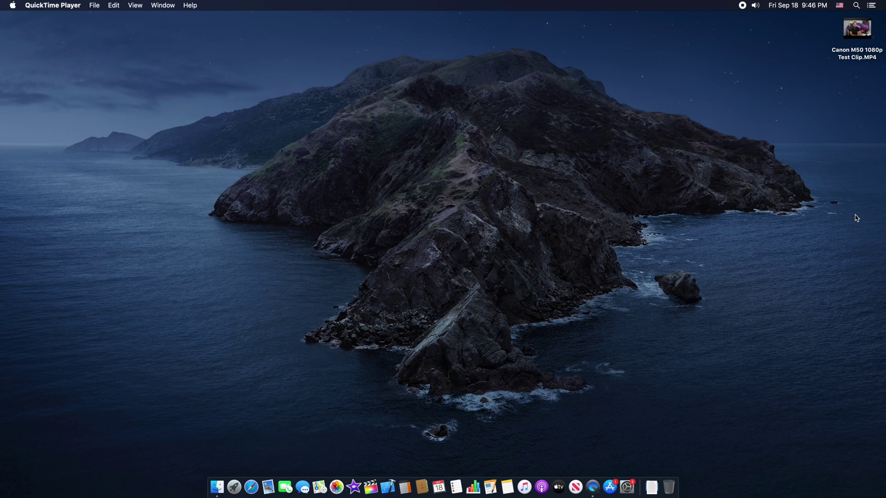
# Bring Finder to the front, showing the Canon M50 1080p Test Clip.MP4 on the desktop
pyautogui.click(825, 233)
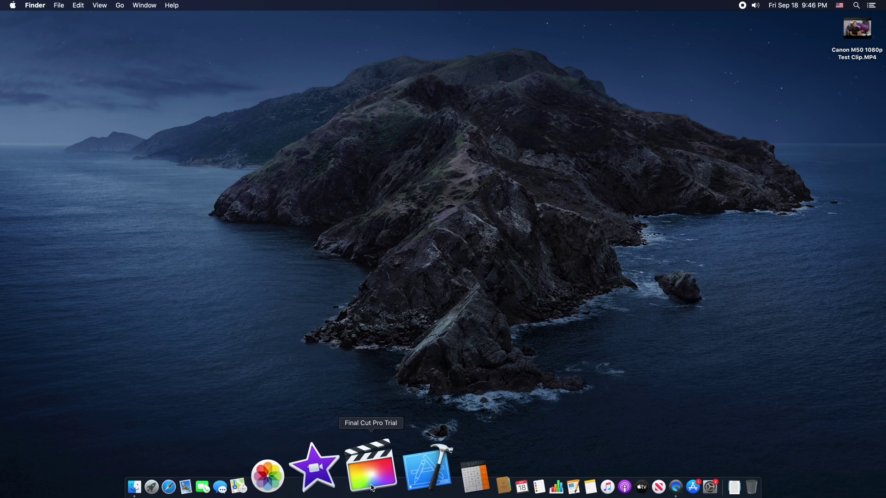
# Search Safari for 'final cut pro x', view the 90-day trial page, then close the window
pyautogui.click(257, 462)
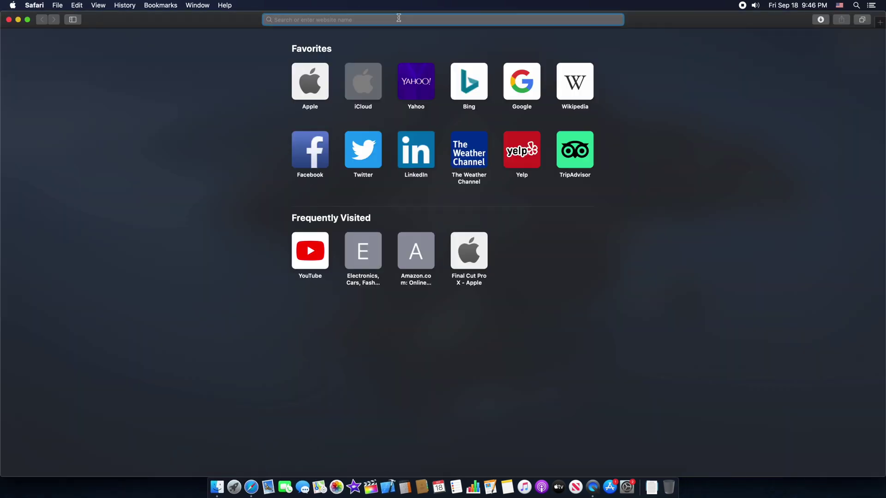
pyautogui.write('fin')
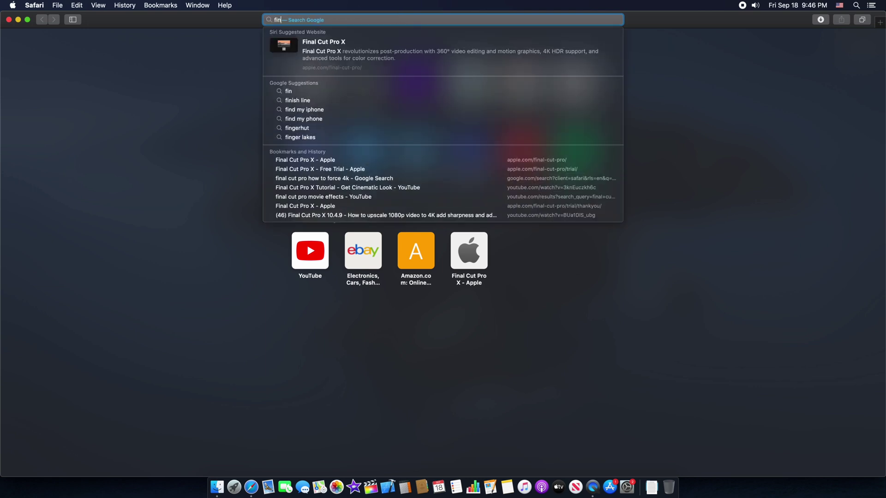
pyautogui.write('al cut')
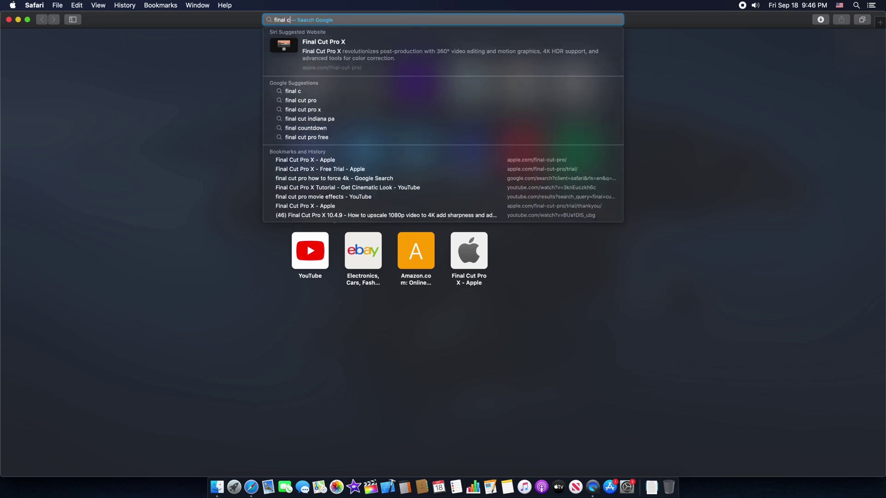
pyautogui.write(' pro x')
pyautogui.press('Return')
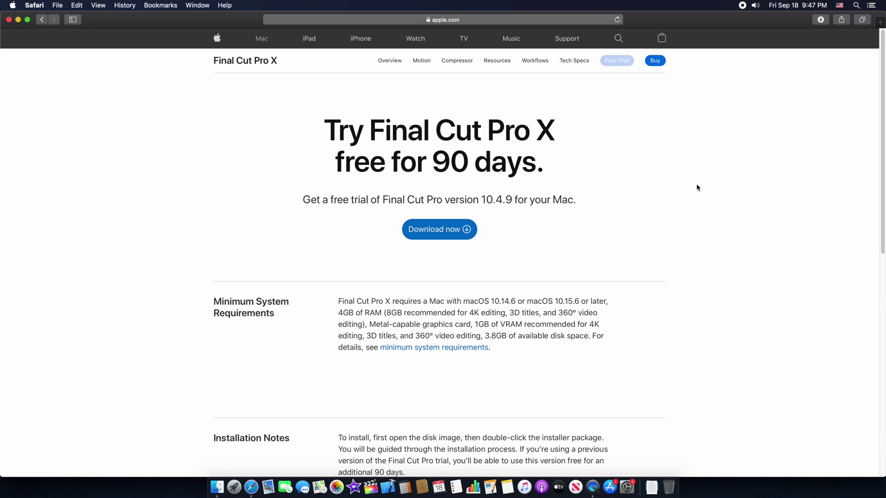
pyautogui.click(9, 19)
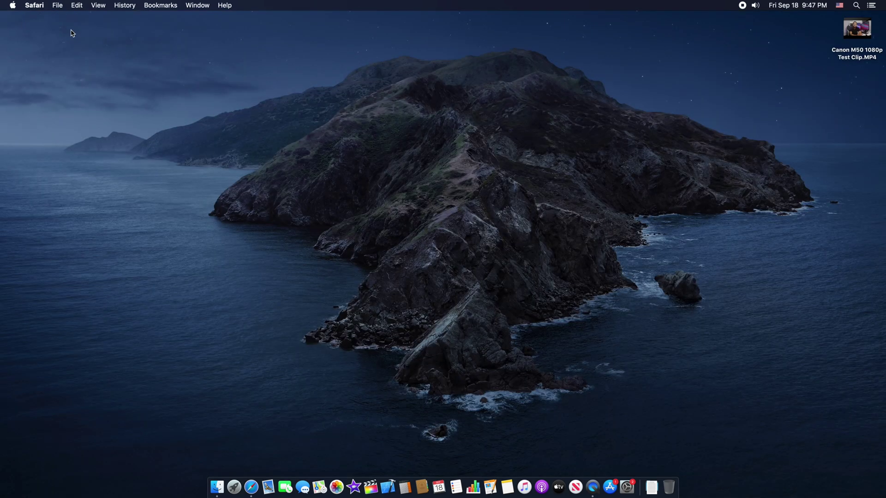
# Launch the Final Cut Pro trial, accept the 90-day trial, and start a new project
pyautogui.click(375, 485)
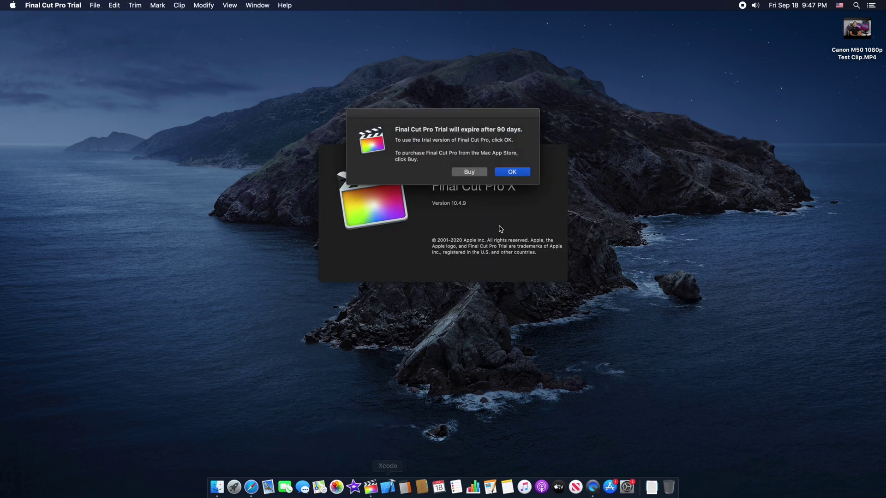
pyautogui.click(511, 172)
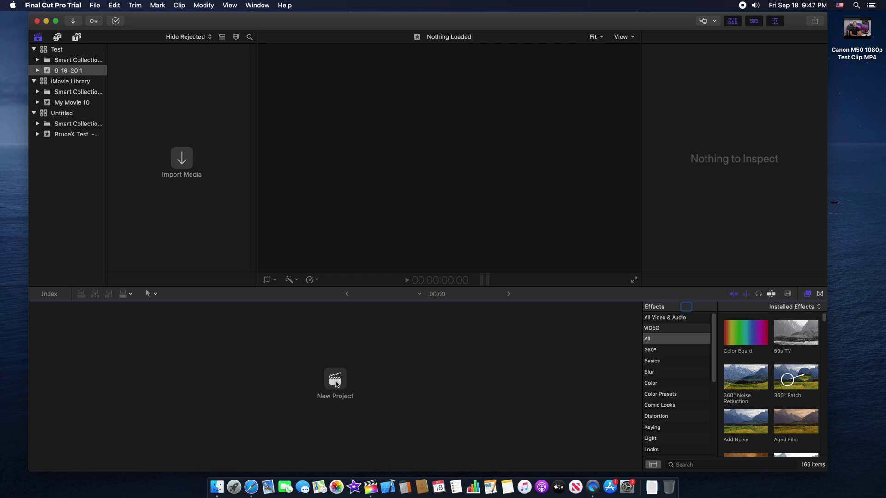
pyautogui.click(335, 379)
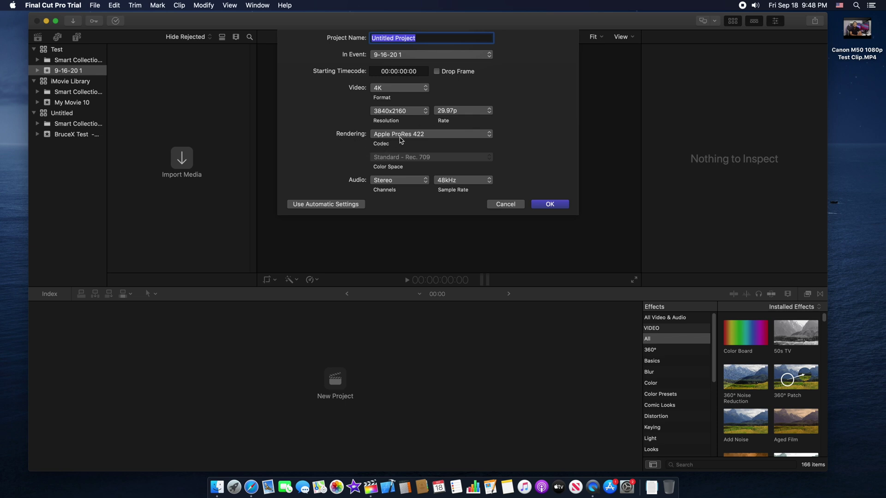
# Name the new project 'Test', keeping Apple ProRes 422 rendering, and confirm the settings
pyautogui.click(421, 138)
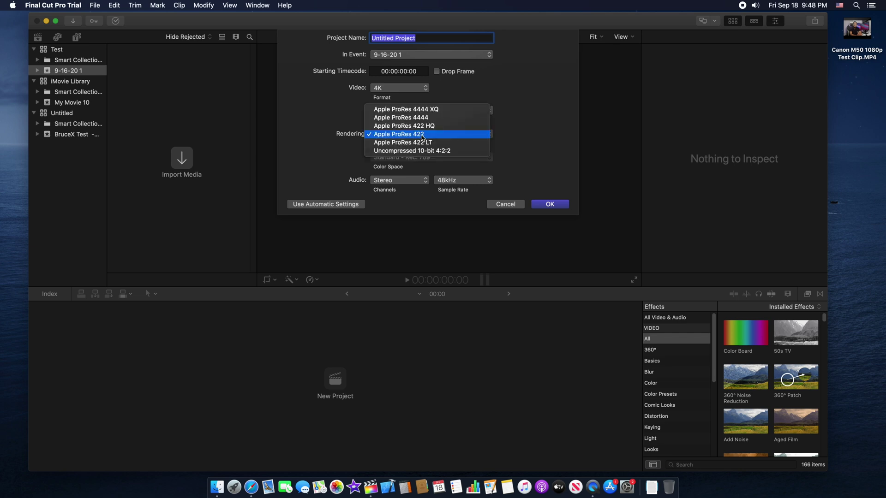
pyautogui.click(534, 133)
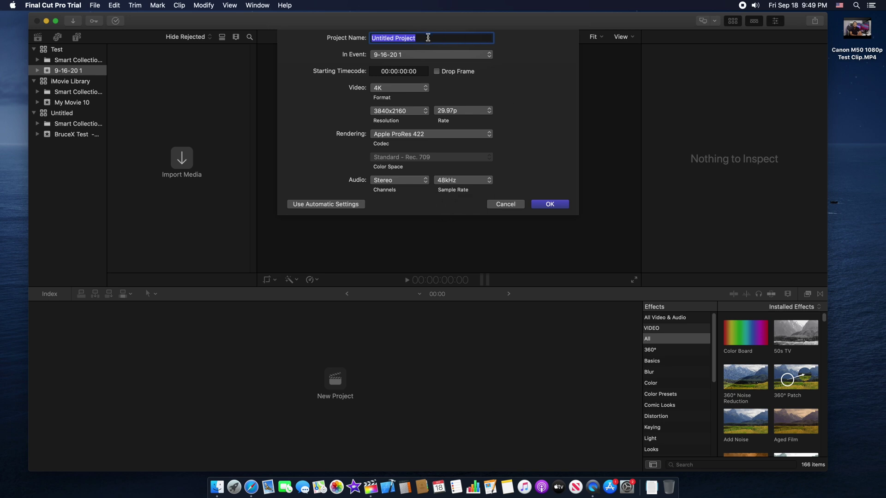
pyautogui.tripleClick(428, 38)
pyautogui.write('Test')
pyautogui.click(549, 206)
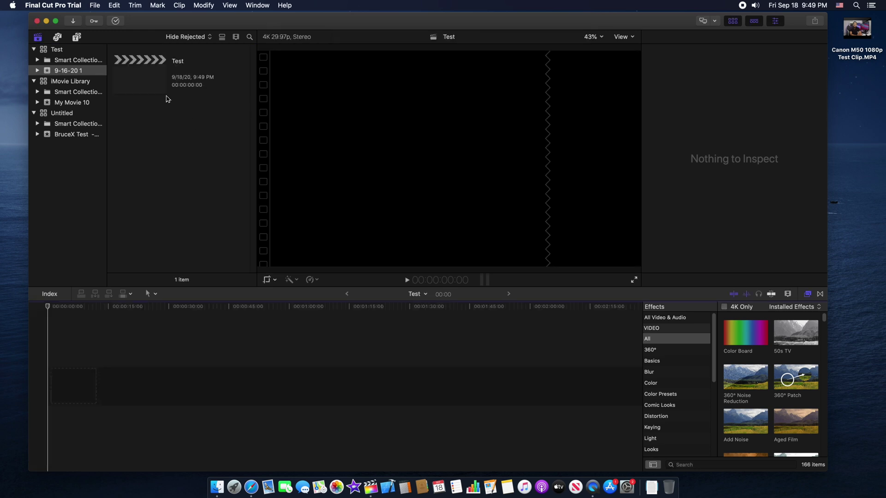
# Drag the Canon M50 1080p Test Clip from the desktop into the Test project's timeline
pyautogui.click(157, 86)
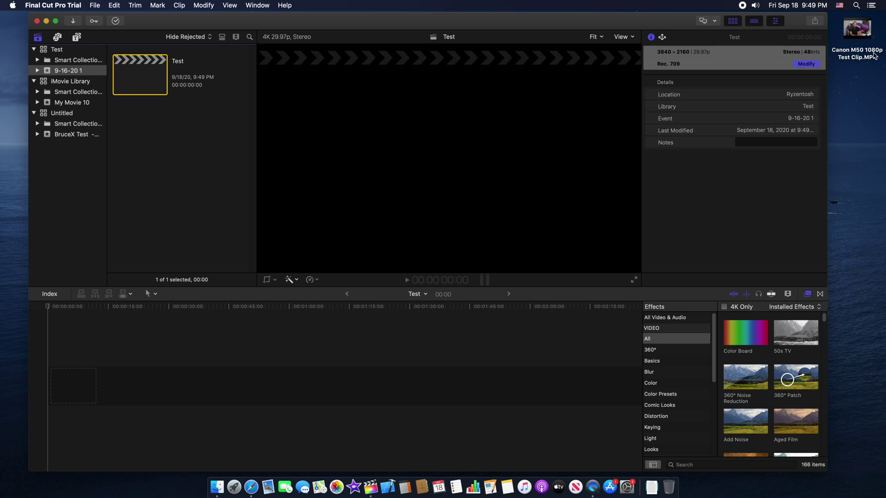
pyautogui.moveTo(865, 44)
pyautogui.moveTo(864, 33); pyautogui.dragTo(867, 42)
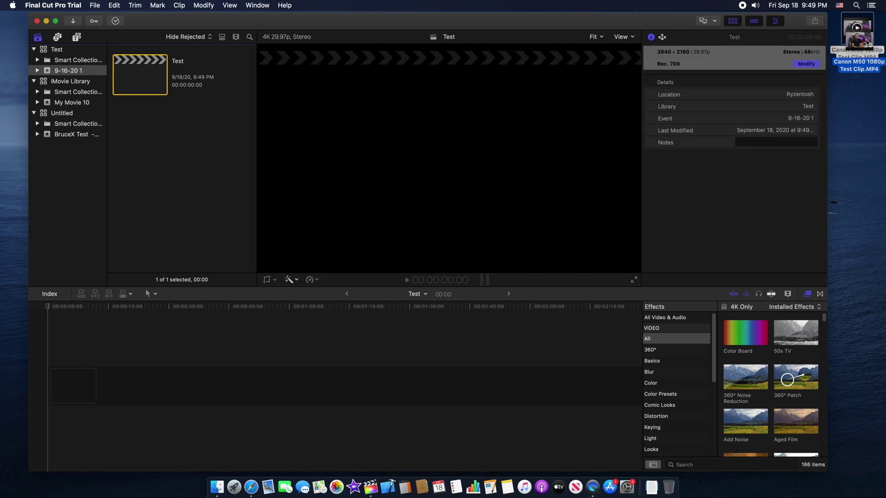
pyautogui.moveTo(867, 42); pyautogui.dragTo(95, 387)
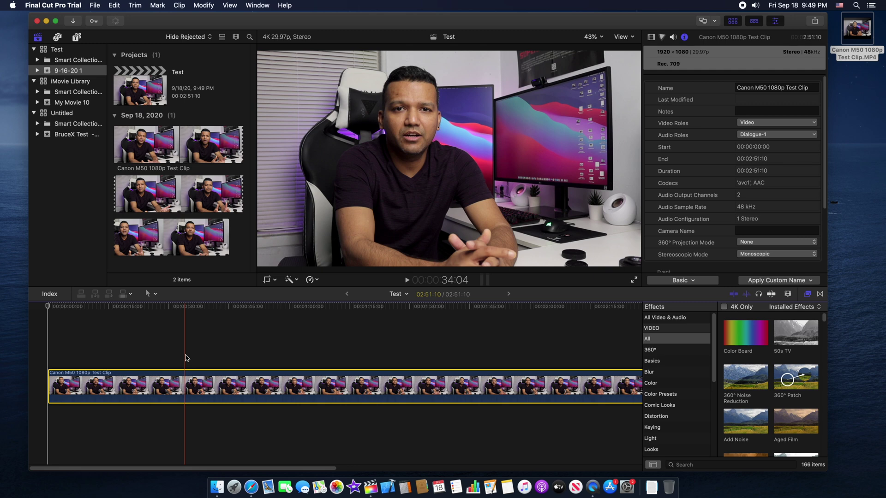
pyautogui.click(240, 357)
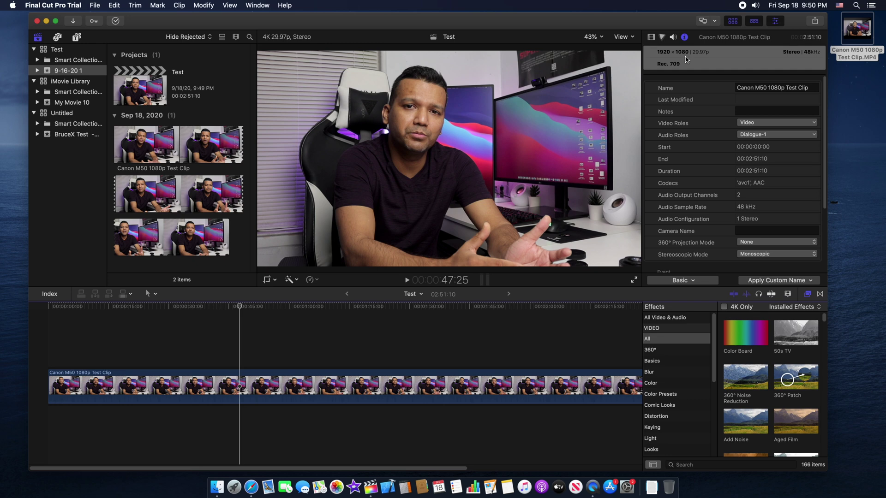
pyautogui.click(136, 85)
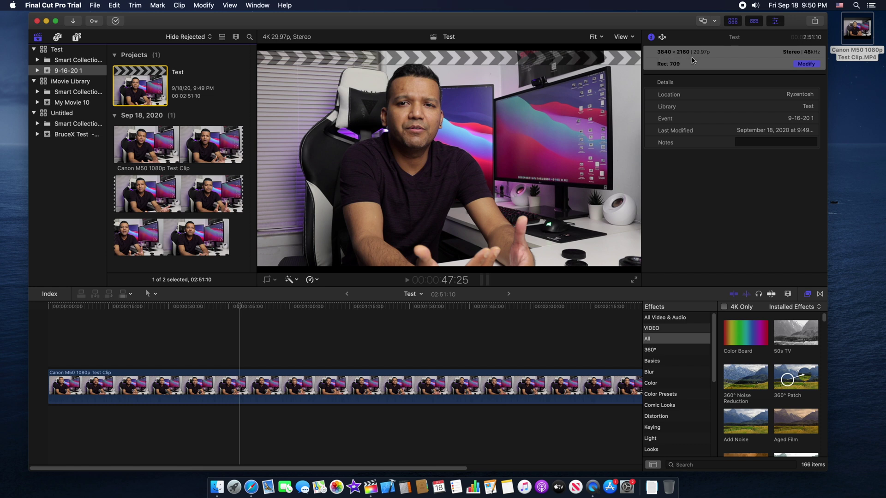
pyautogui.click(814, 66)
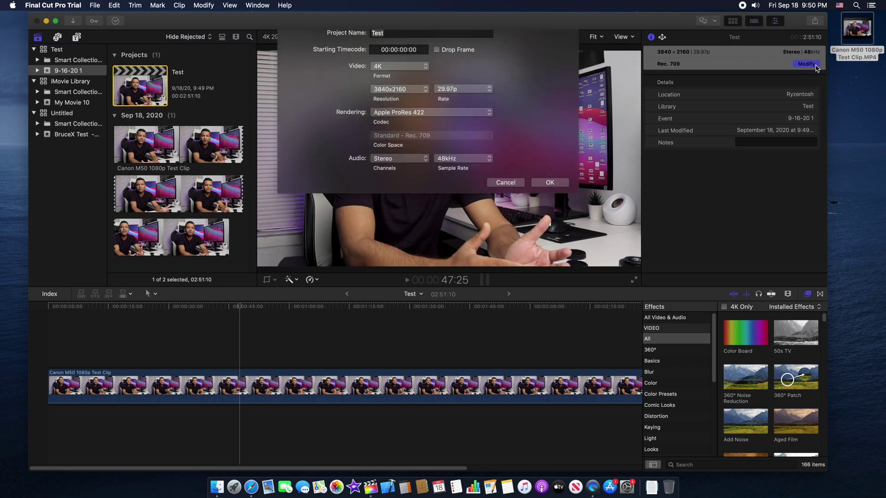
pyautogui.click(509, 189)
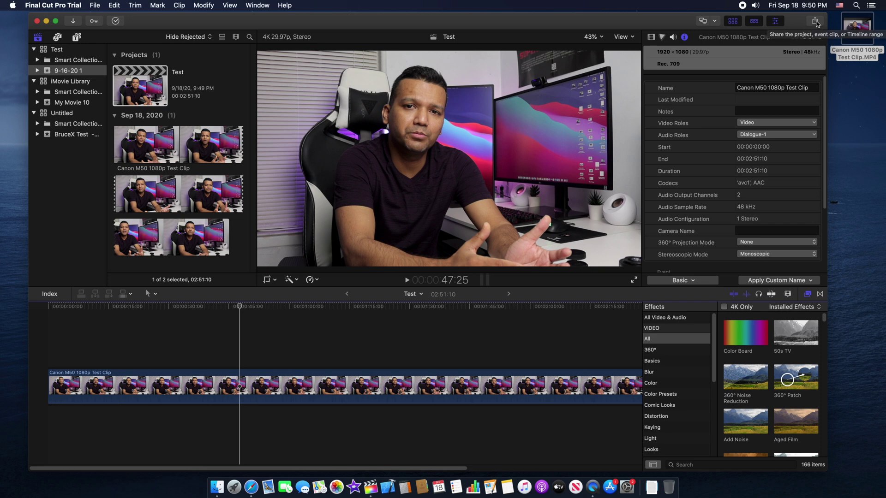
# Open the Master File export settings, leave the video codec at H.264, and cancel
pyautogui.click(815, 22)
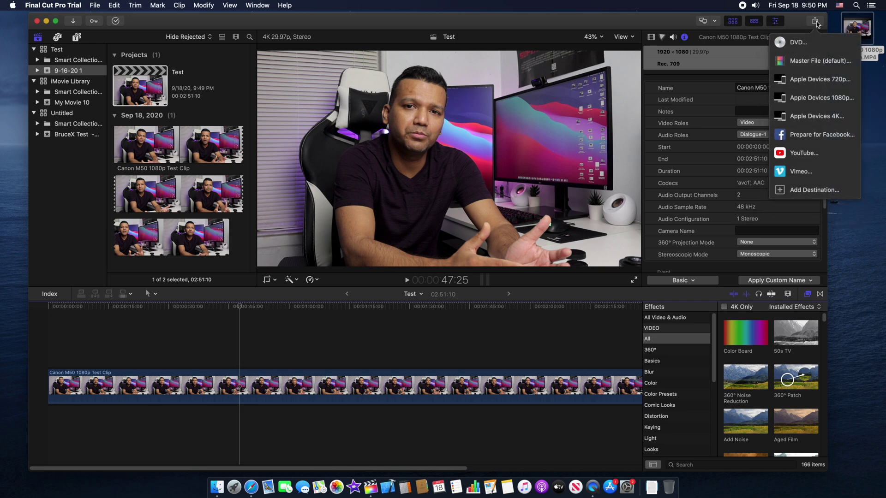
pyautogui.click(815, 65)
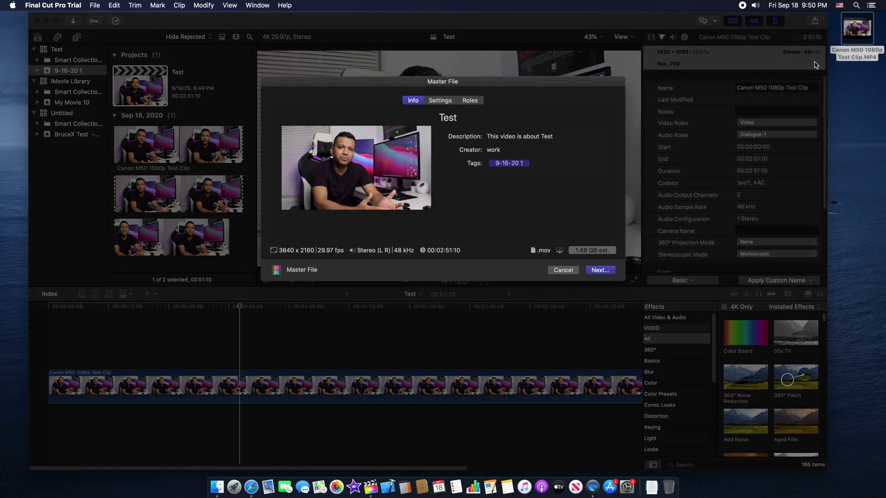
pyautogui.click(440, 102)
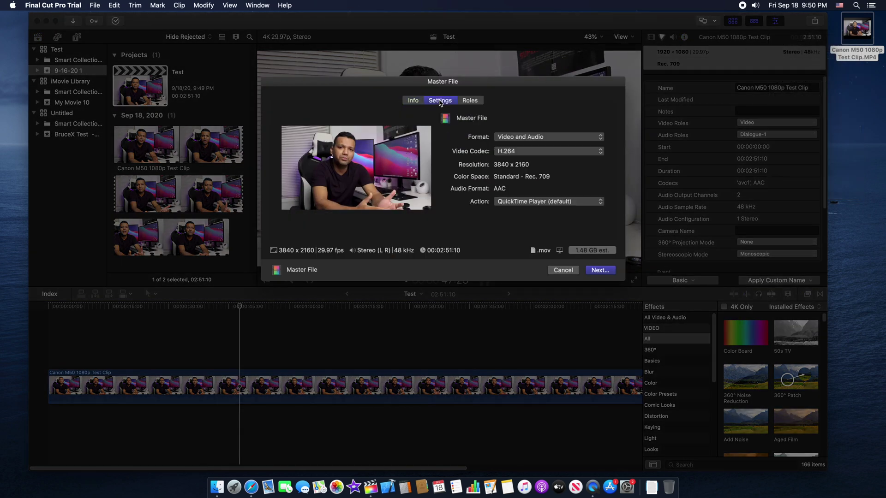
pyautogui.click(524, 156)
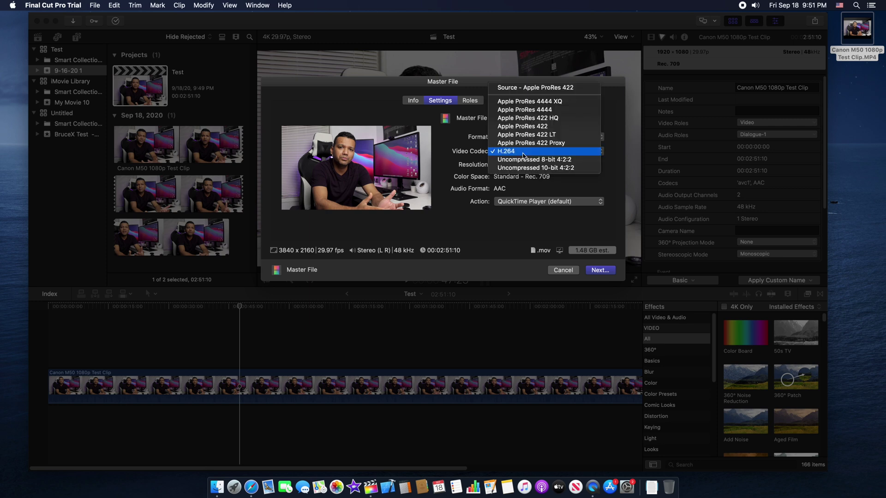
pyautogui.click(469, 145)
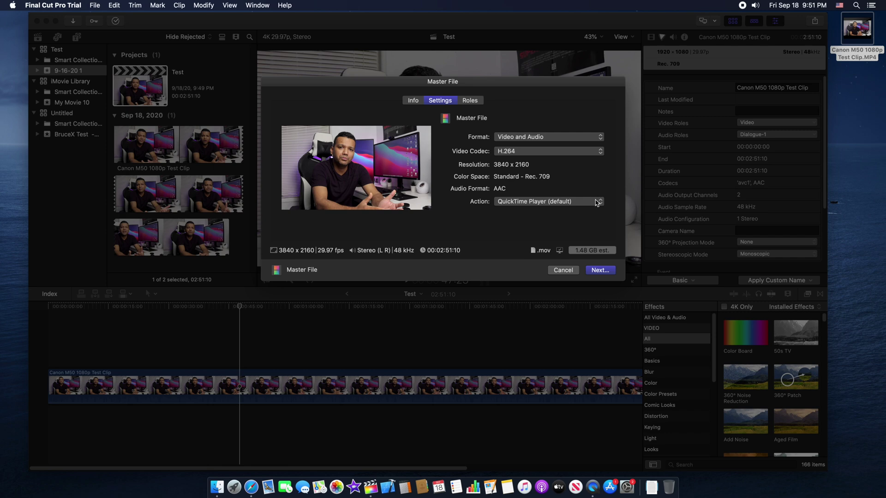
pyautogui.click(563, 271)
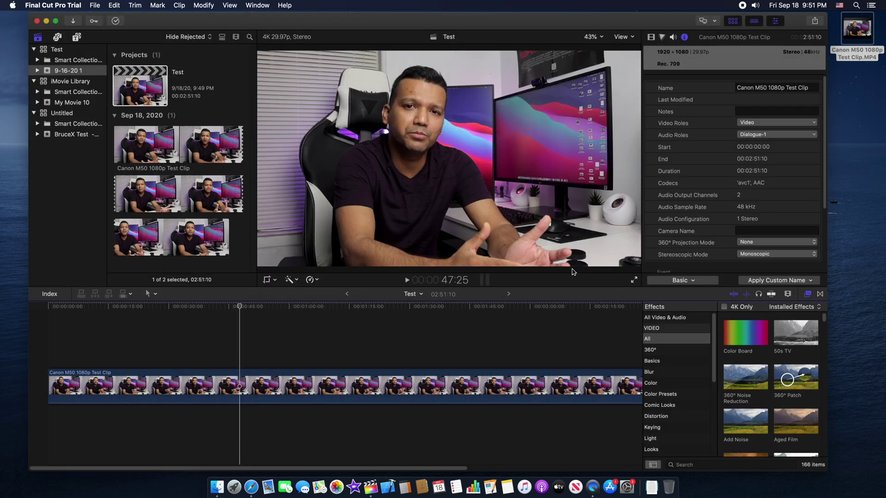
# Search the Effects browser for 'sharpen' and drop Sharpen onto the Canon M50 clip
pyautogui.click(304, 316)
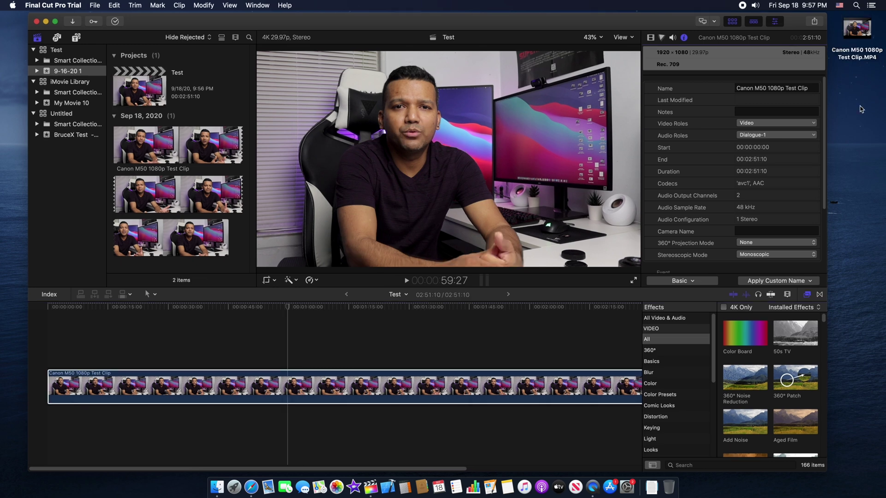
pyautogui.click(651, 38)
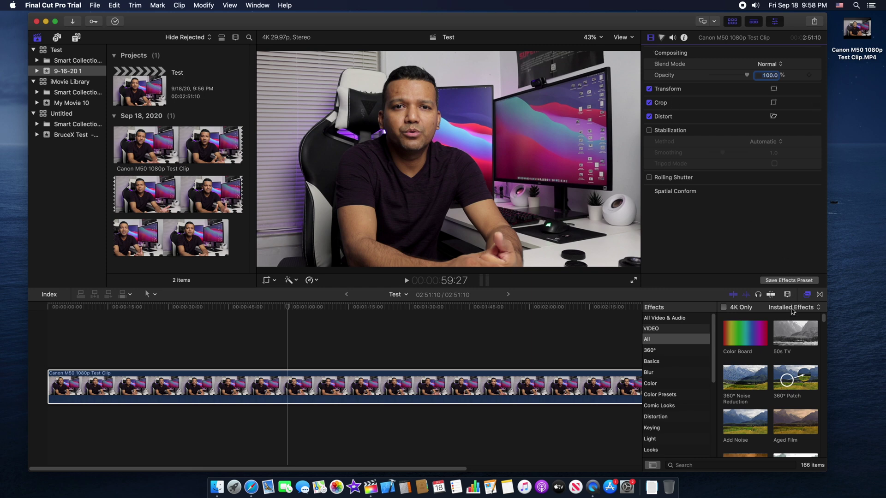
pyautogui.click(699, 466)
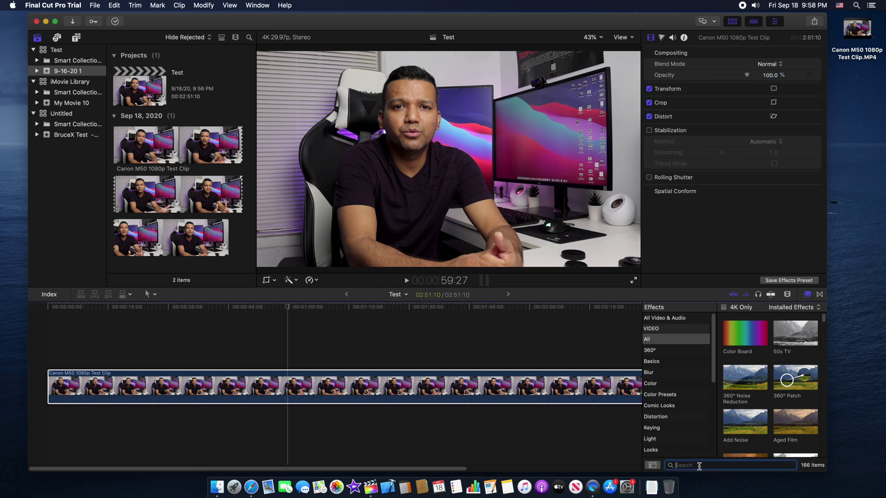
pyautogui.write('sha')
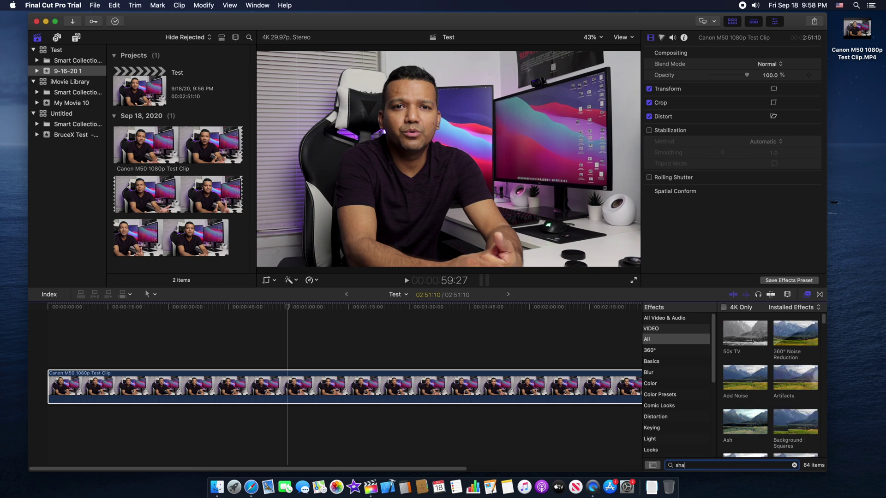
pyautogui.write('rpen')
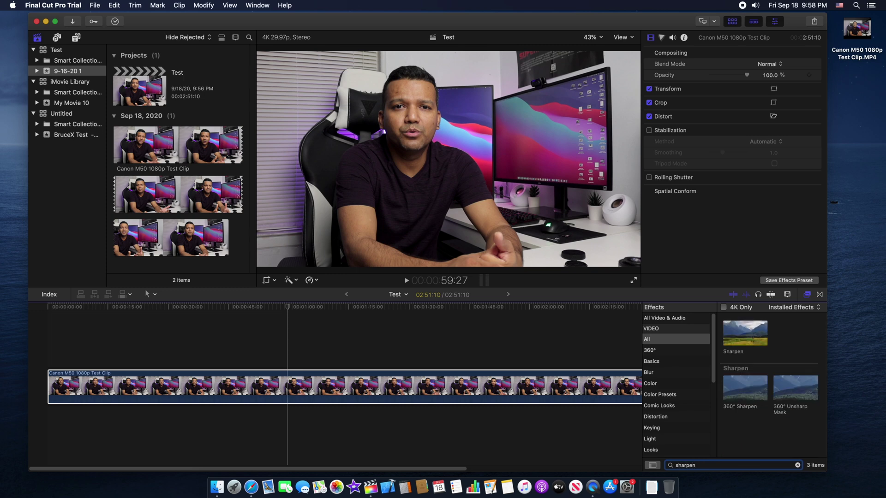
pyautogui.click(745, 332)
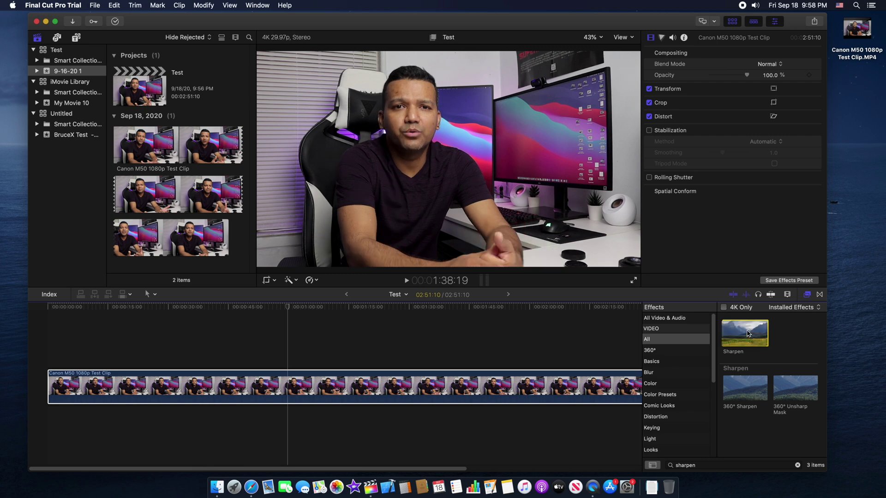
pyautogui.moveTo(747, 333); pyautogui.dragTo(298, 386)
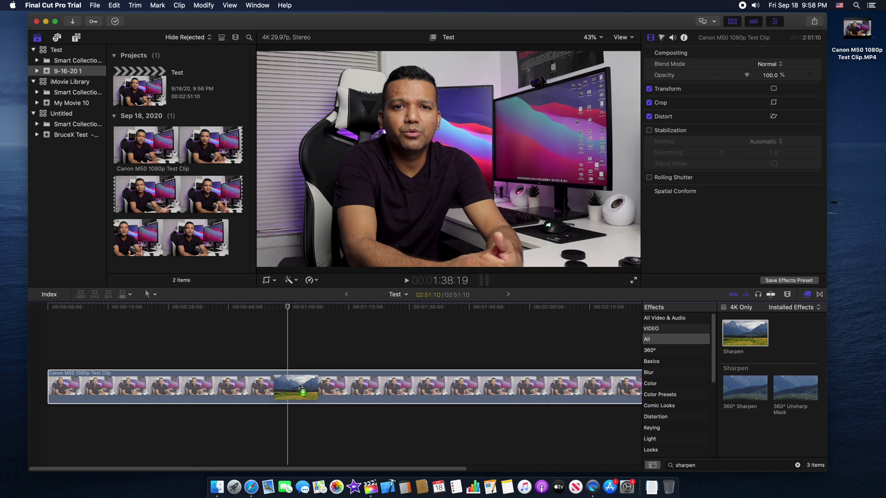
pyautogui.moveTo(299, 386); pyautogui.dragTo(301, 387)
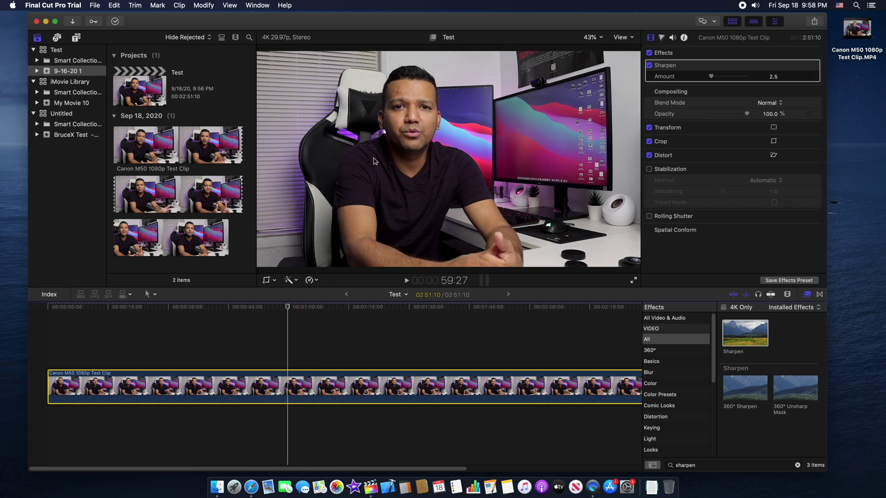
# View the face at 100% zoom and toggle Sharpen off and on to compare
pyautogui.click(600, 38)
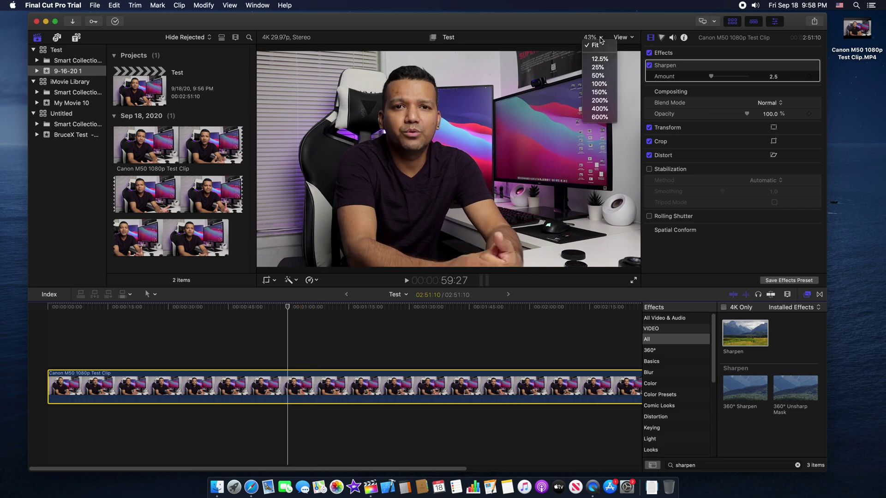
pyautogui.click(599, 84)
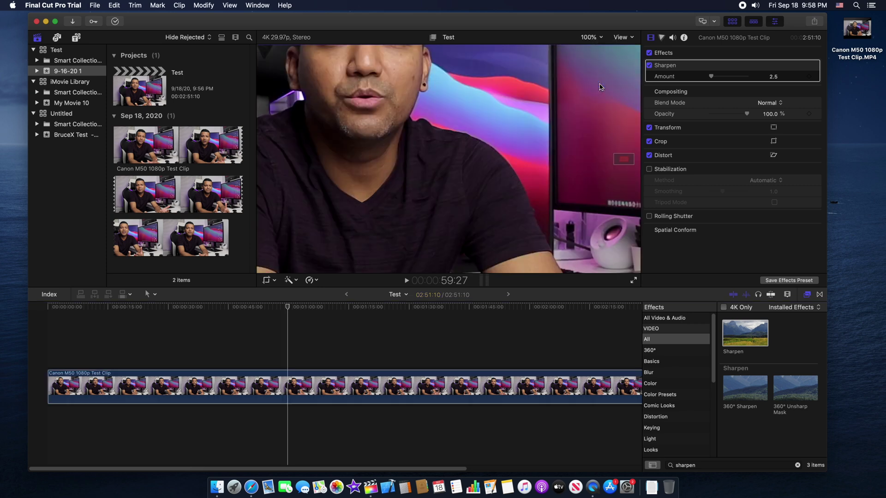
pyautogui.moveTo(621, 159); pyautogui.dragTo(616, 156)
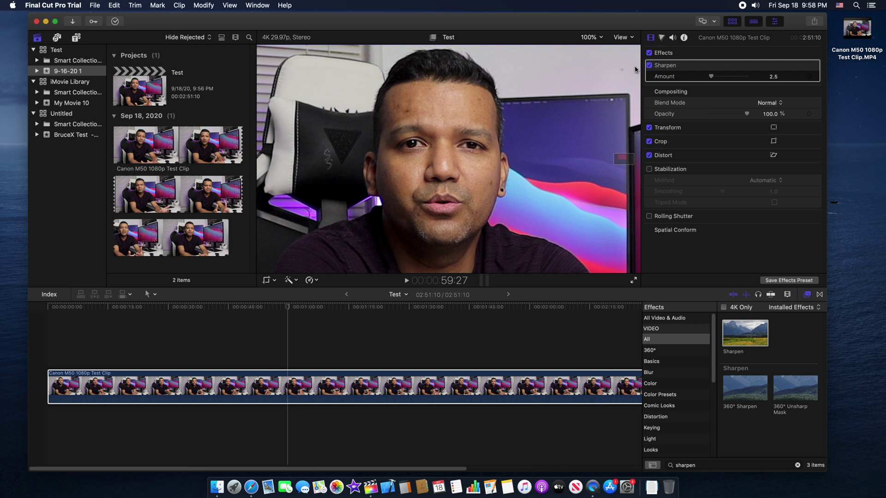
pyautogui.moveTo(651, 69)
pyautogui.click(649, 66)
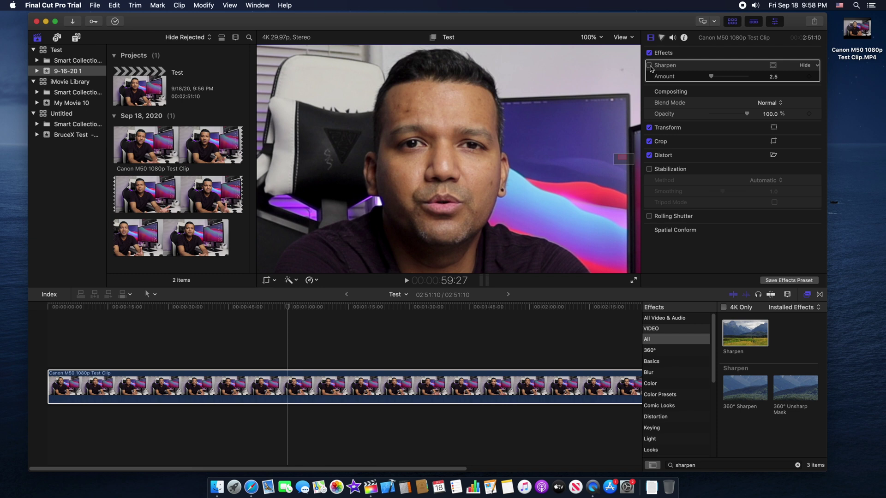
pyautogui.click(649, 65)
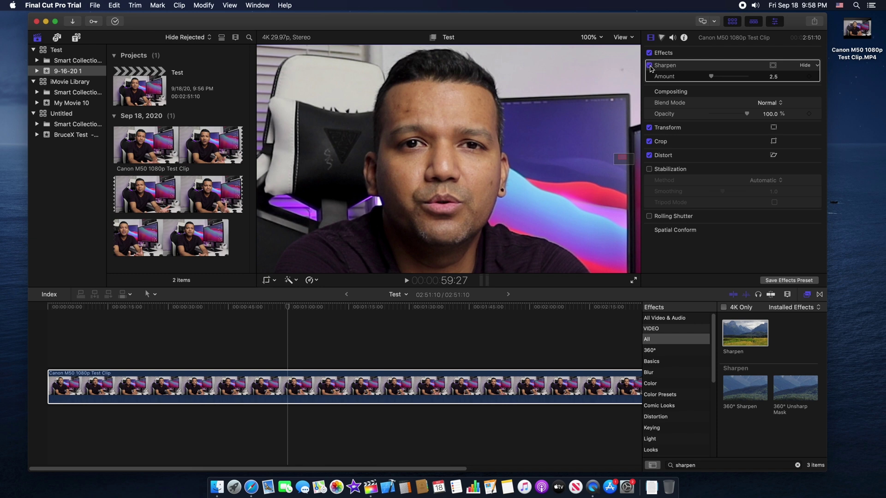
# Raise the Sharpen Amount from 2.5 to 3.0
pyautogui.click(773, 77)
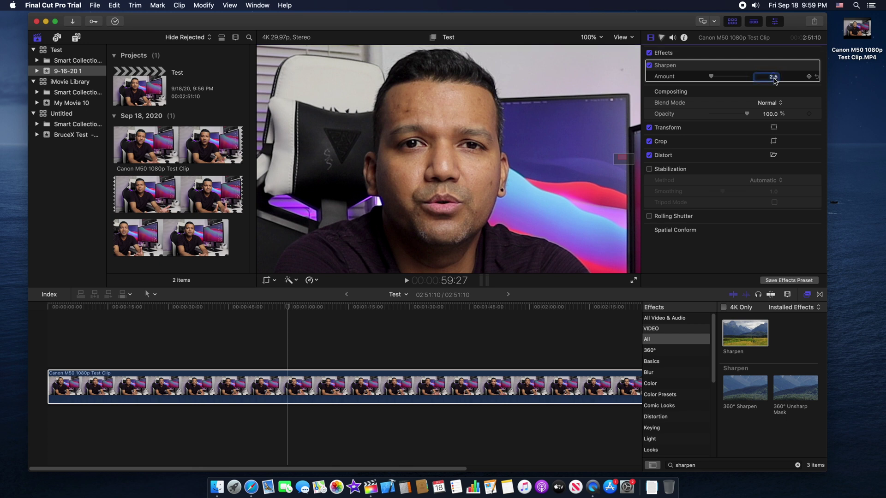
pyautogui.write('3')
pyautogui.press('Return')
pyautogui.click(589, 244)
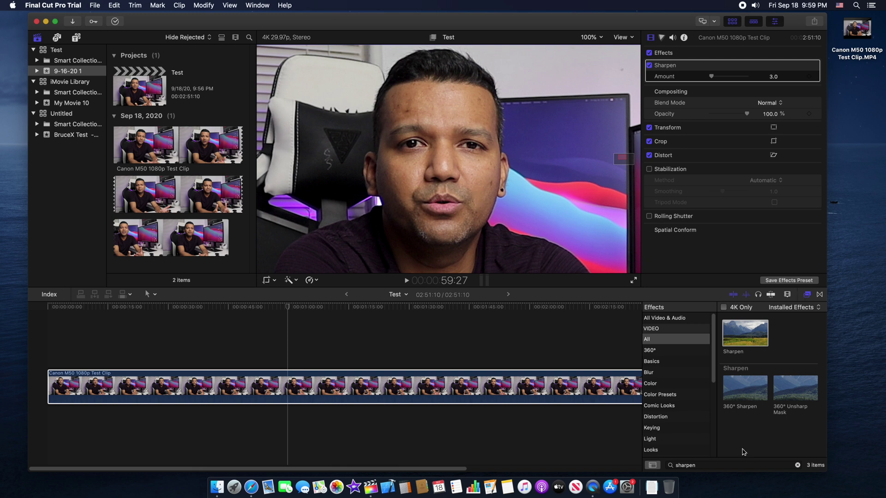
# Search the effects for 'cart' and apply the Cartoon effect to the test clip
pyautogui.click(696, 465)
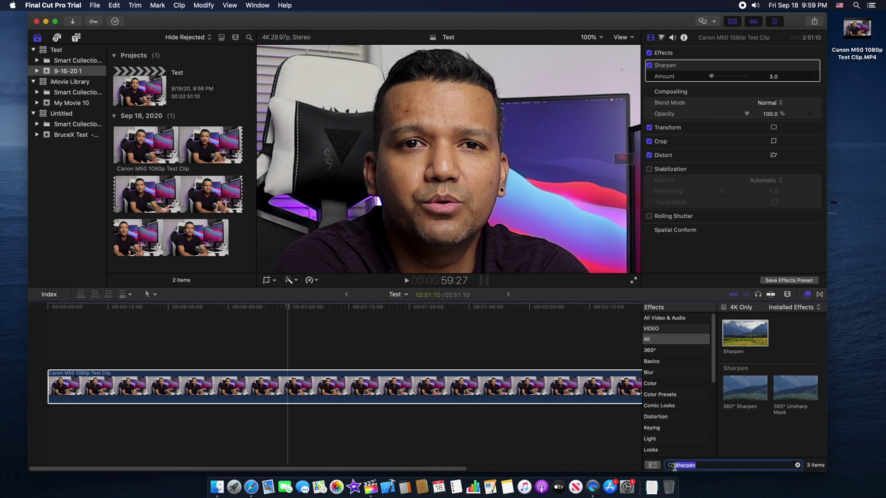
pyautogui.press('BackSpace')
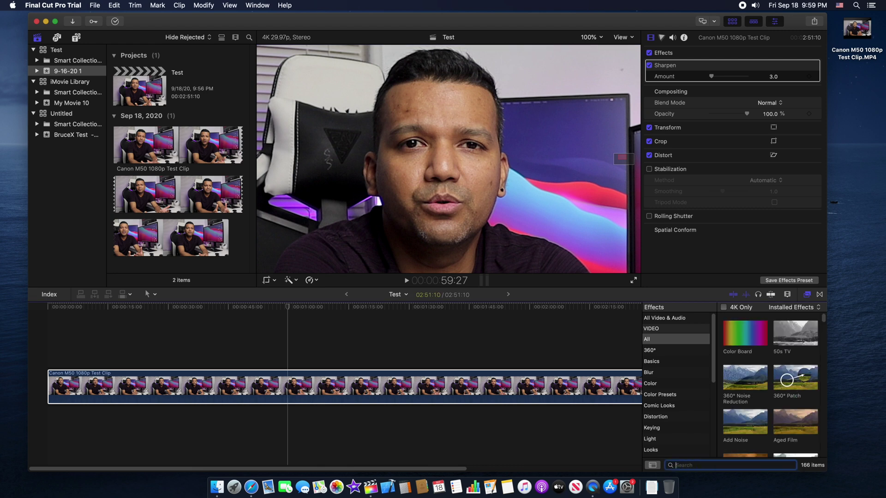
pyautogui.write('cart')
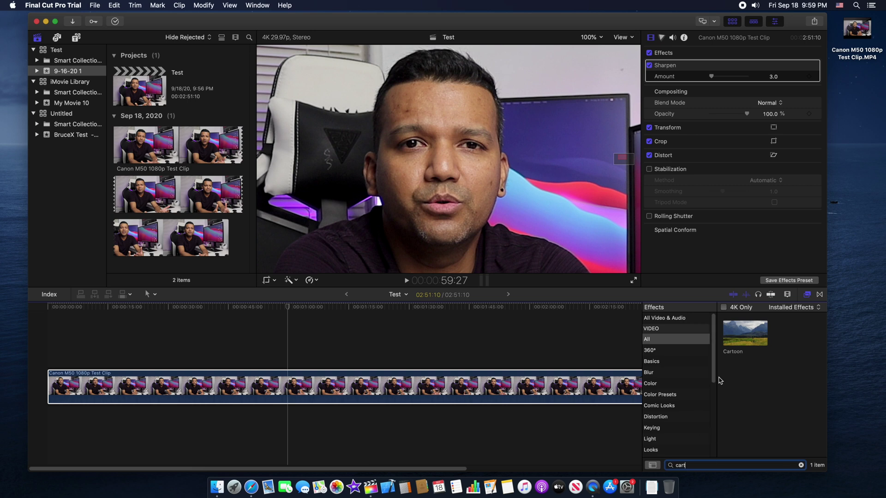
pyautogui.moveTo(746, 337)
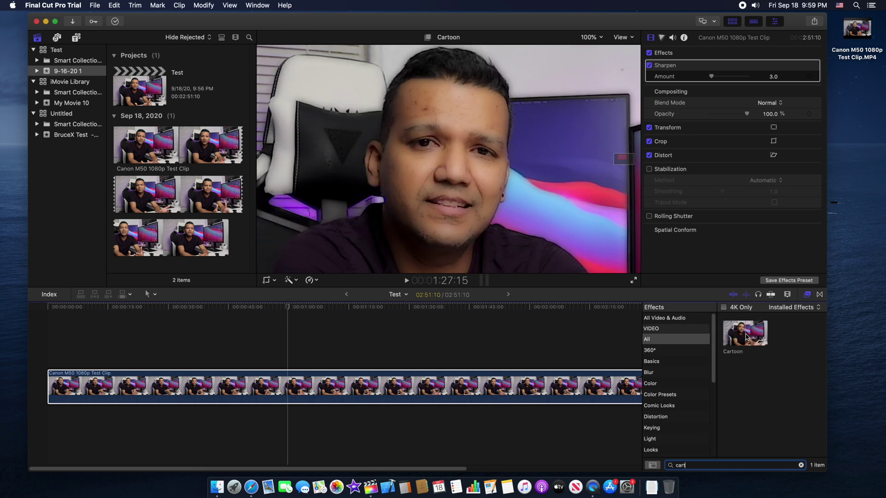
pyautogui.moveTo(745, 337); pyautogui.dragTo(301, 389)
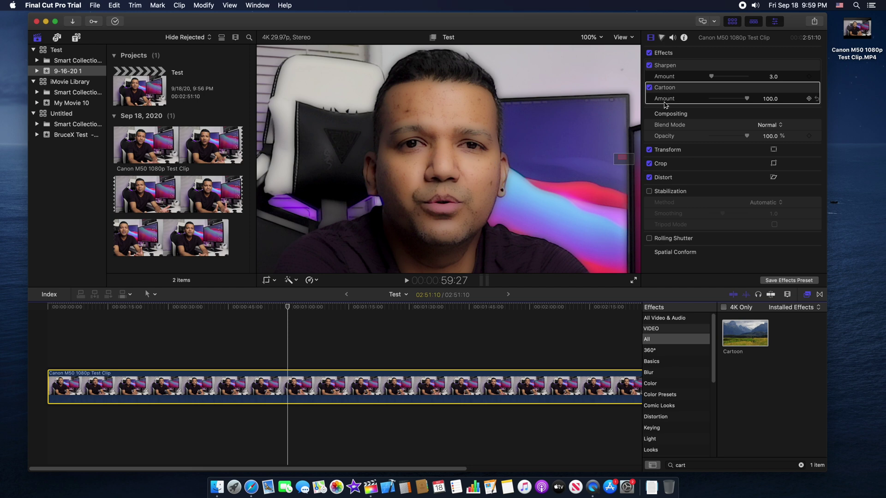
# Lower the Cartoon Amount from 100 to 30.0
pyautogui.moveTo(747, 101); pyautogui.dragTo(723, 102)
pyautogui.click(766, 98)
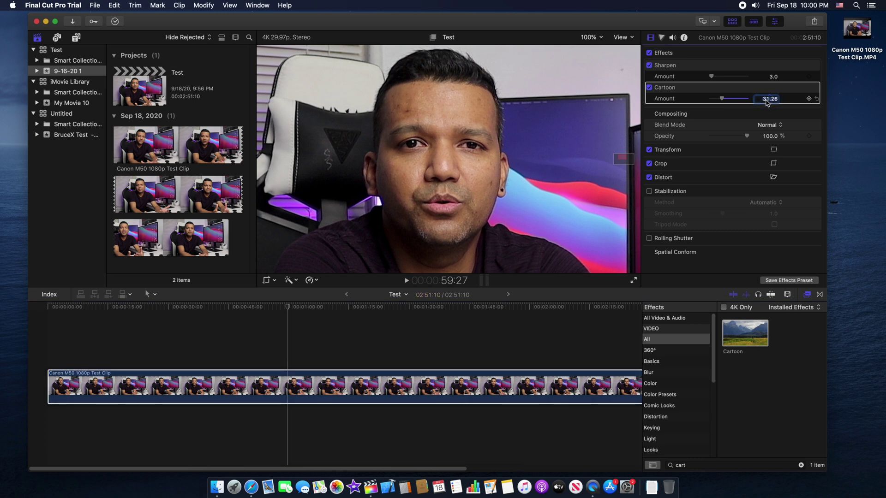
pyautogui.write('30')
pyautogui.press('Return')
# Set the Sharpen Amount to 2.8 and reselect the clip in the timeline
pyautogui.click(772, 77)
pyautogui.write('2.8')
pyautogui.press('Return')
pyautogui.click(569, 350)
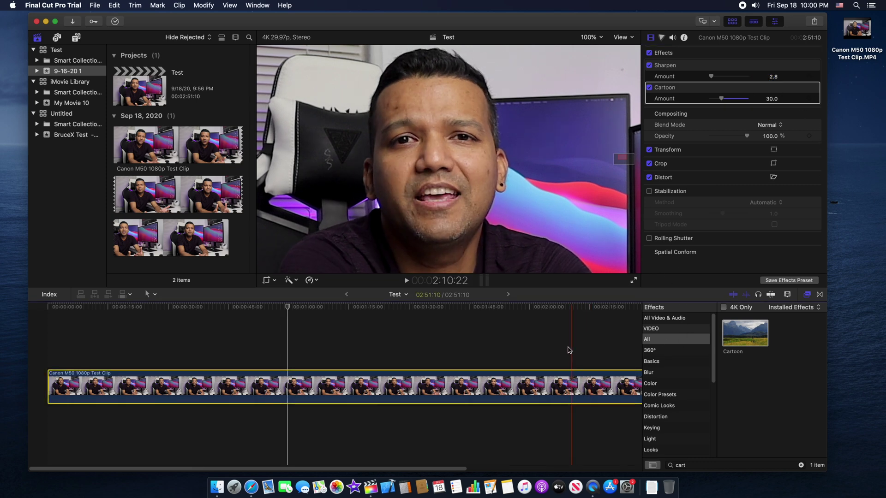
pyautogui.click(549, 217)
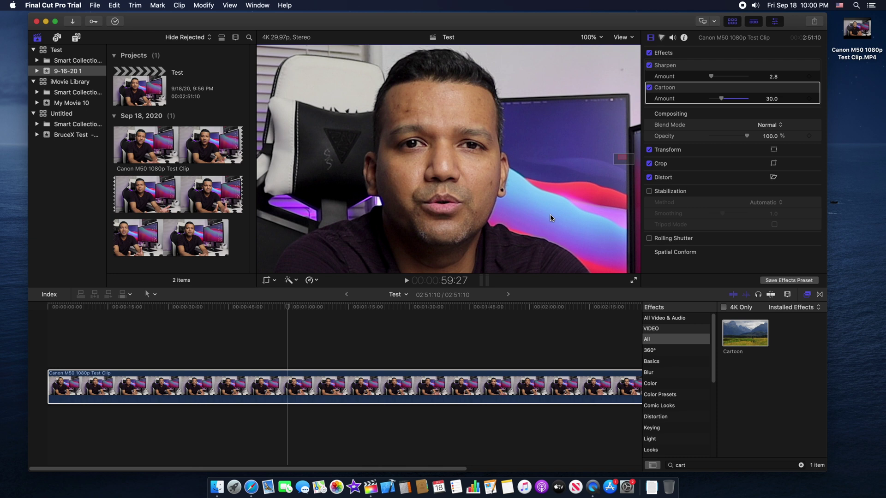
# Fit the frame in the viewer, play the clip, then set viewer zoom to 50%
pyautogui.click(600, 37)
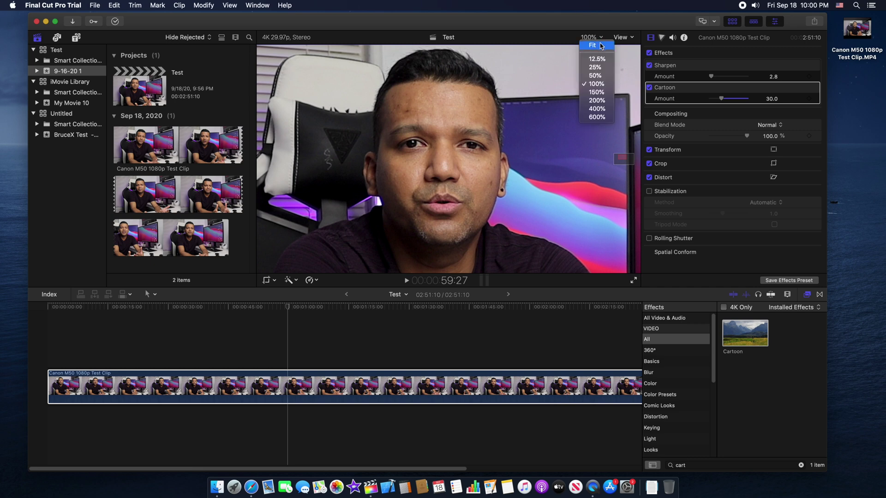
pyautogui.click(594, 45)
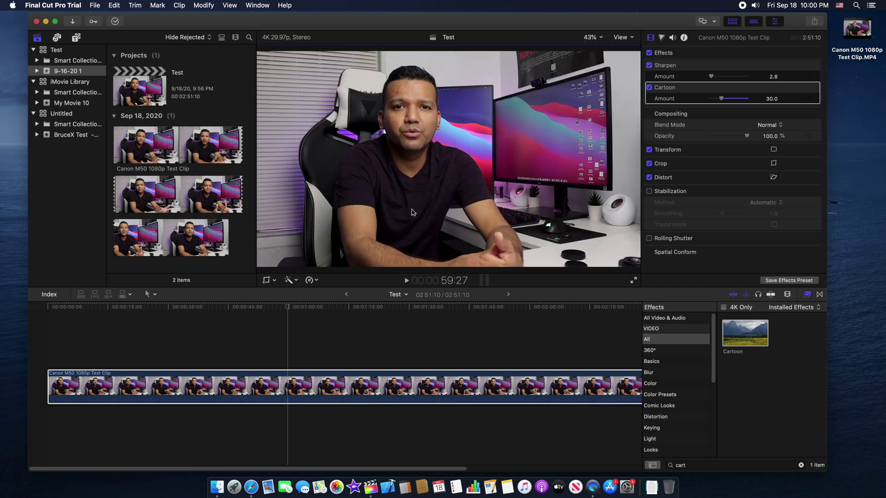
pyautogui.click(405, 280)
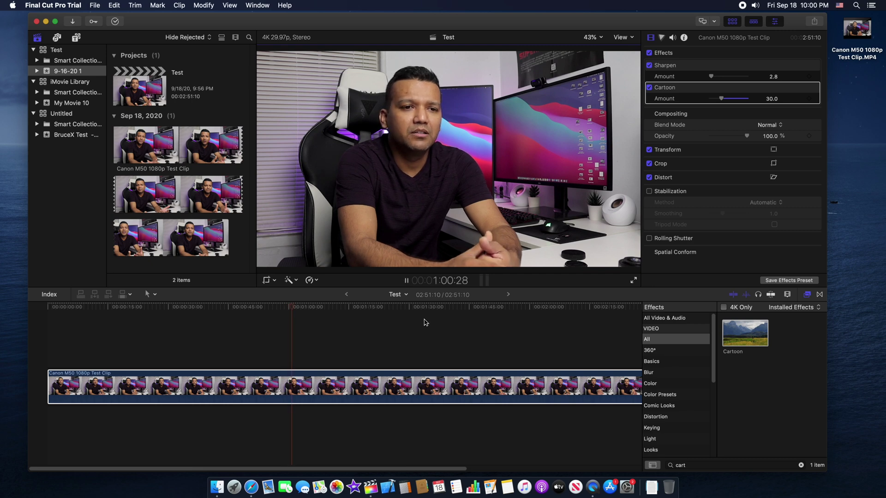
pyautogui.click(591, 38)
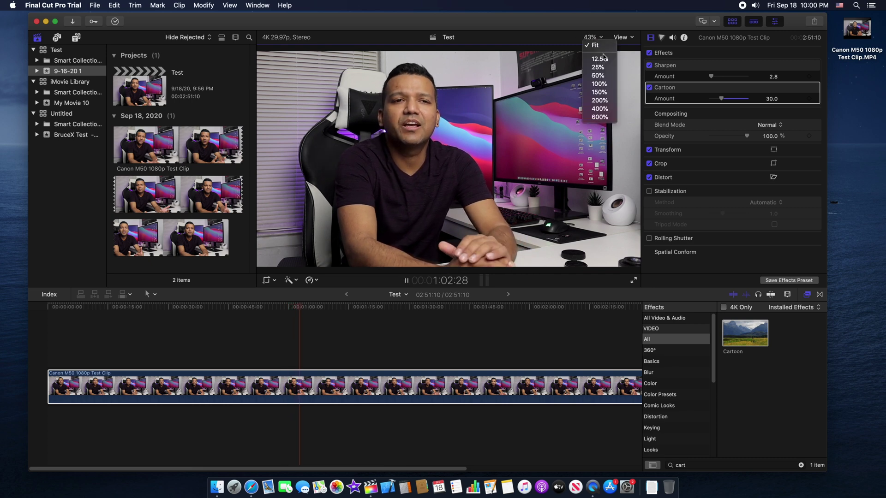
pyautogui.click(602, 75)
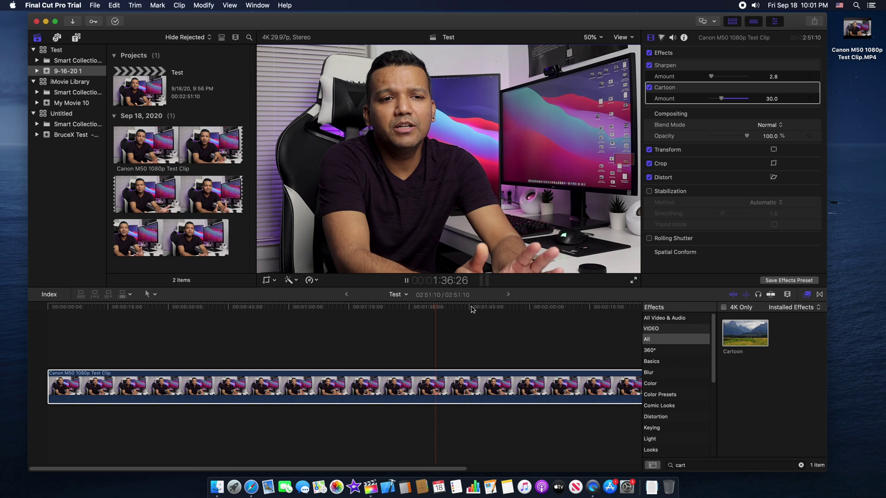
# Pause playback and view the face in the viewer at 100% zoom
pyautogui.click(407, 280)
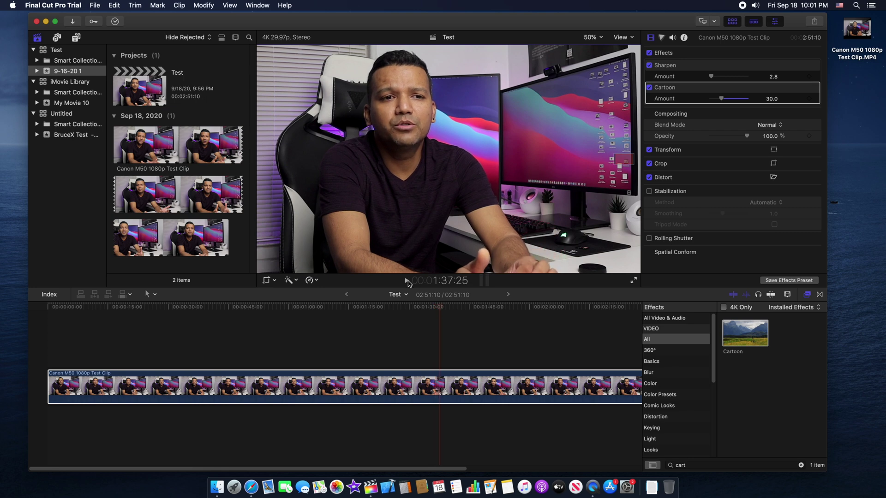
pyautogui.click(599, 37)
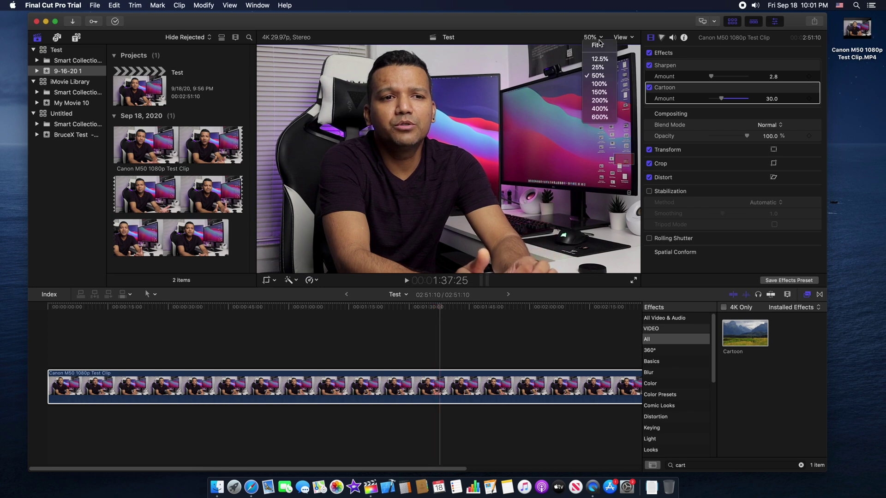
pyautogui.click(600, 83)
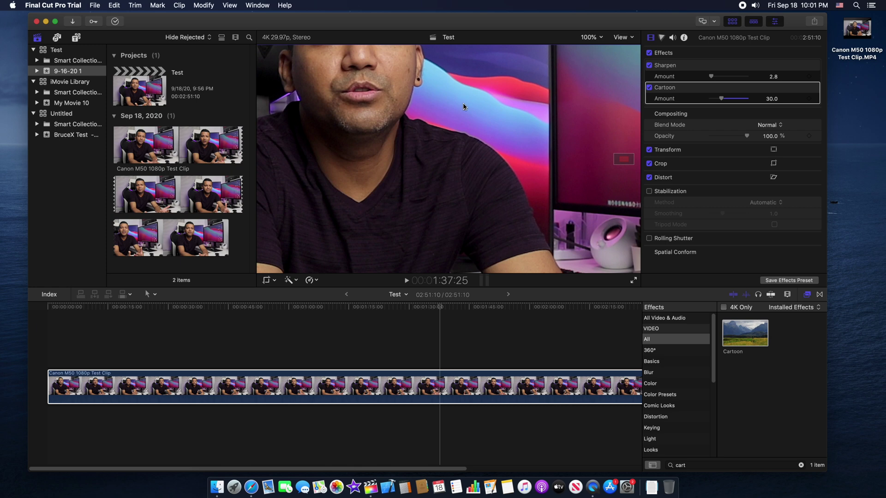
pyautogui.moveTo(621, 167); pyautogui.dragTo(618, 163)
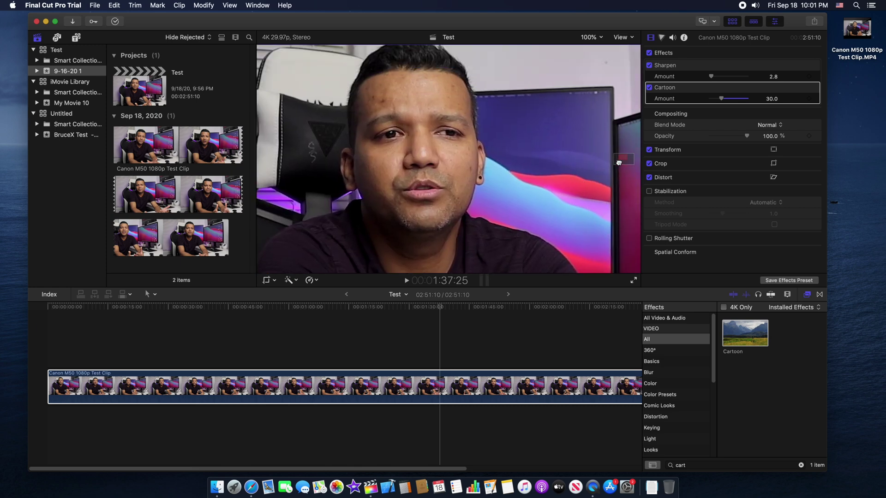
# Compare the face with Cartoon and Sharpen disabled, then re-enable both effects
pyautogui.click(649, 88)
pyautogui.click(649, 66)
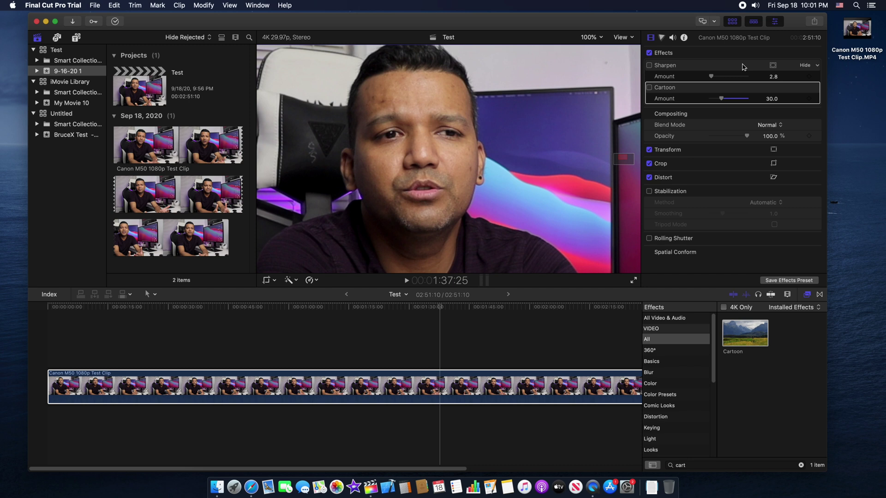
pyautogui.click(650, 66)
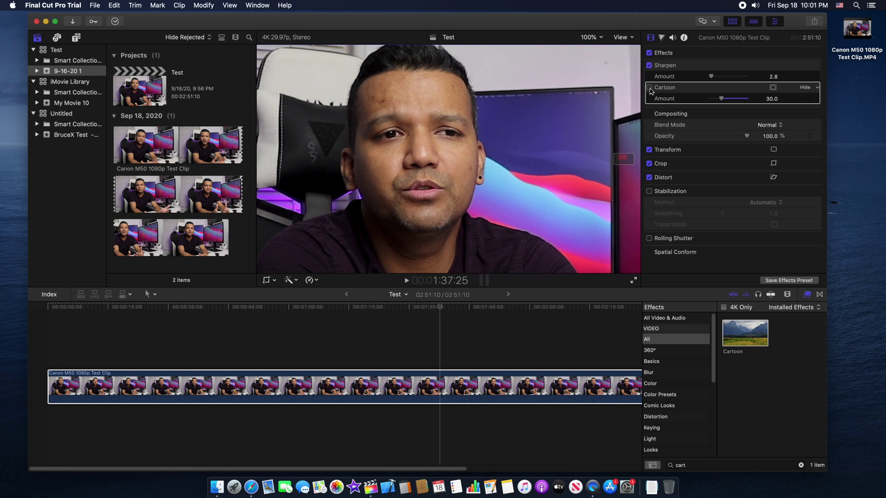
pyautogui.click(649, 87)
# Return the viewer to Fit and play the clip briefly to review the result
pyautogui.click(600, 38)
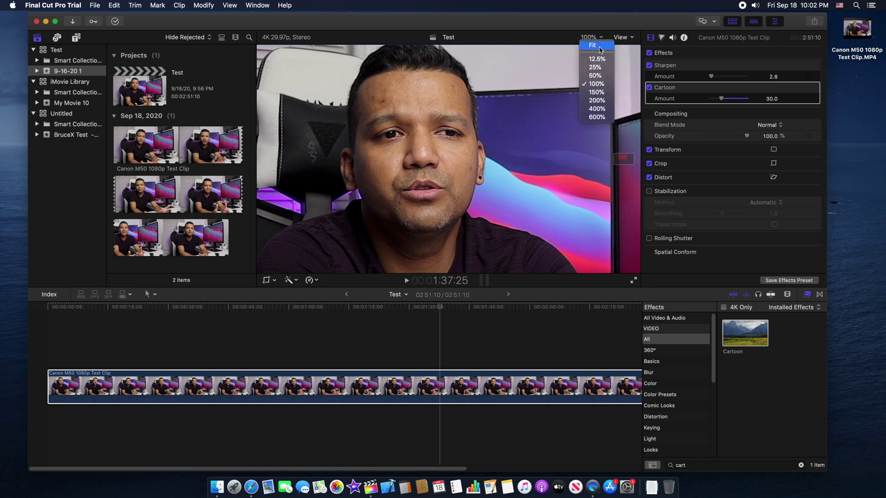
pyautogui.click(600, 46)
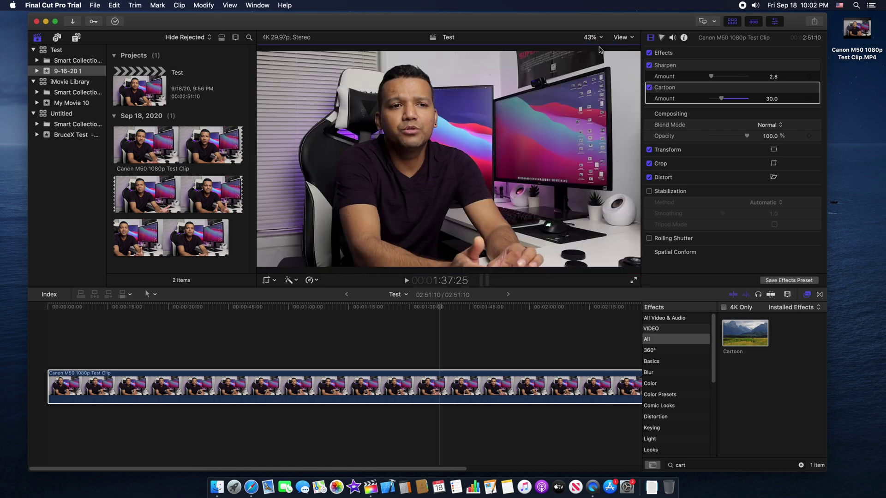
pyautogui.click(406, 281)
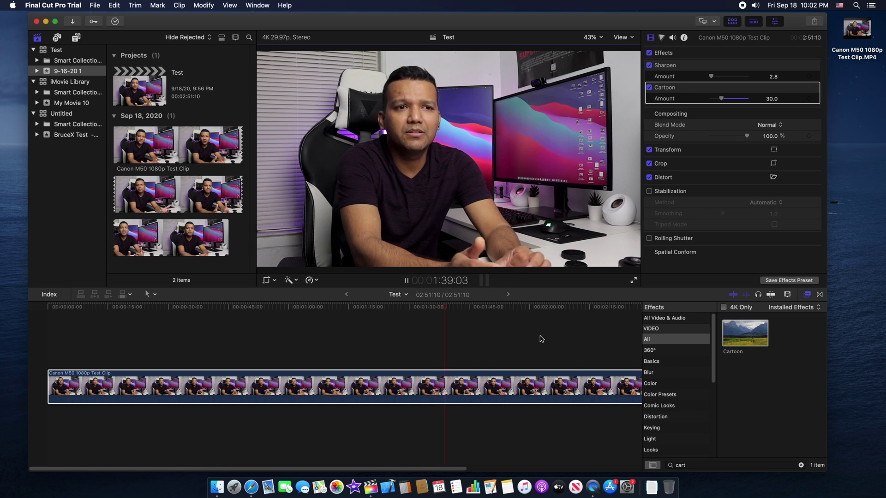
pyautogui.click(461, 329)
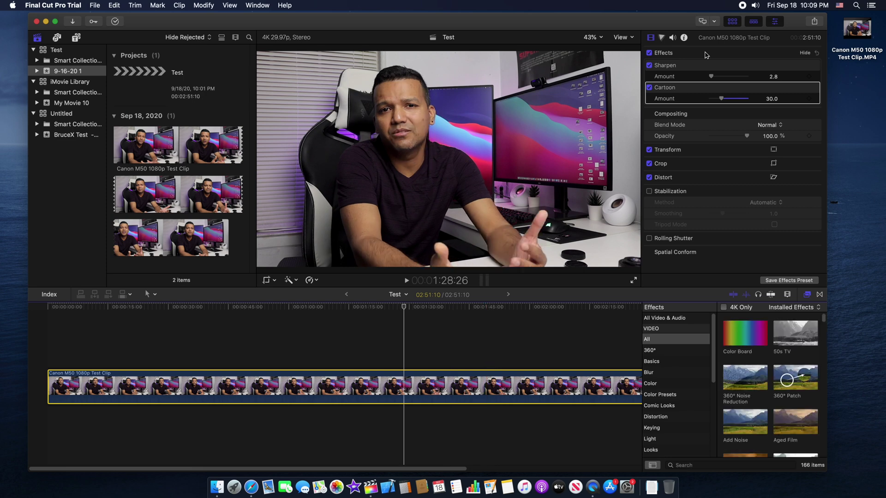
pyautogui.click(814, 21)
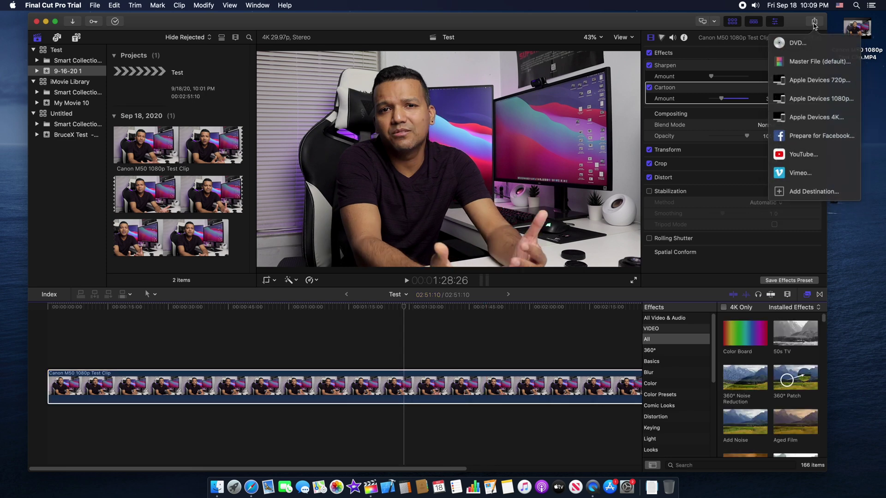
pyautogui.click(807, 61)
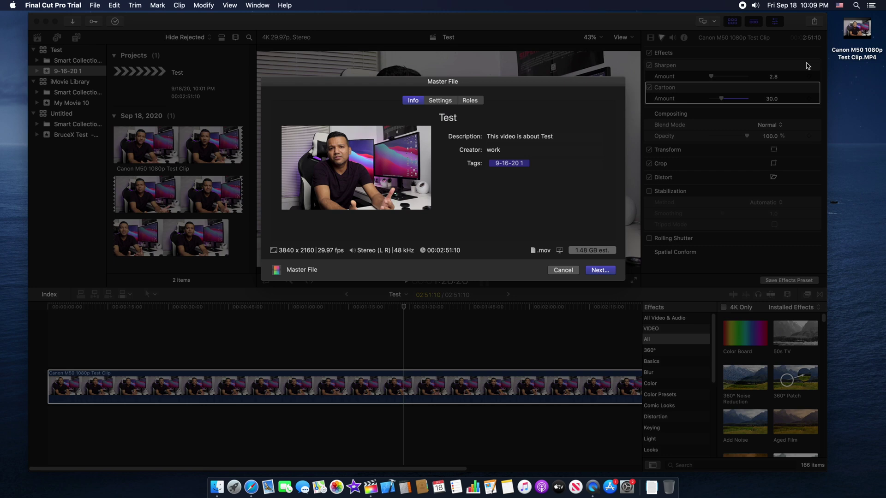
pyautogui.click(441, 101)
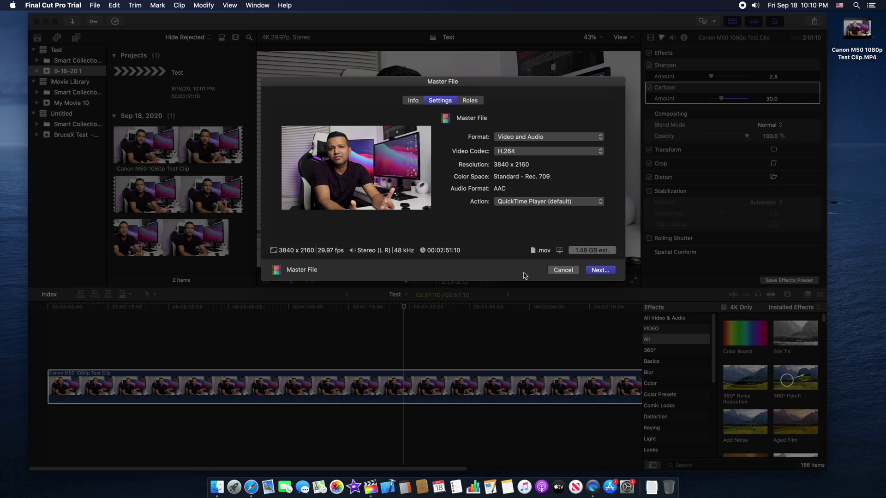
pyautogui.click(560, 273)
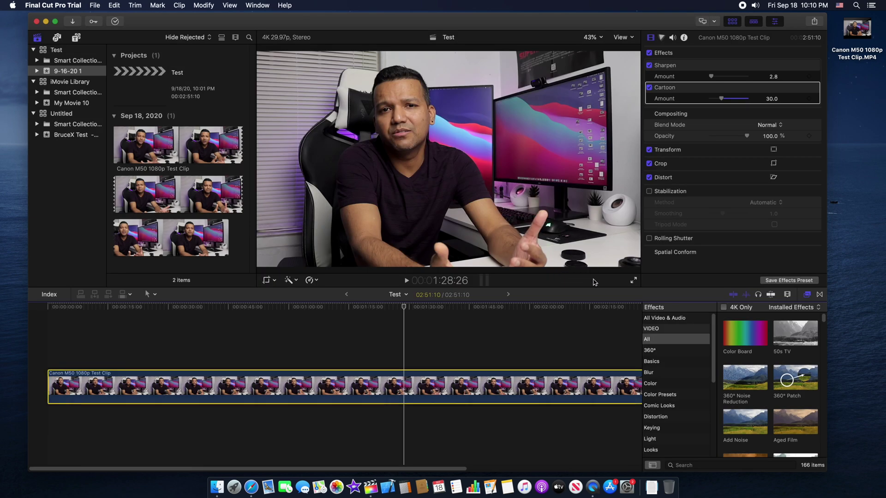